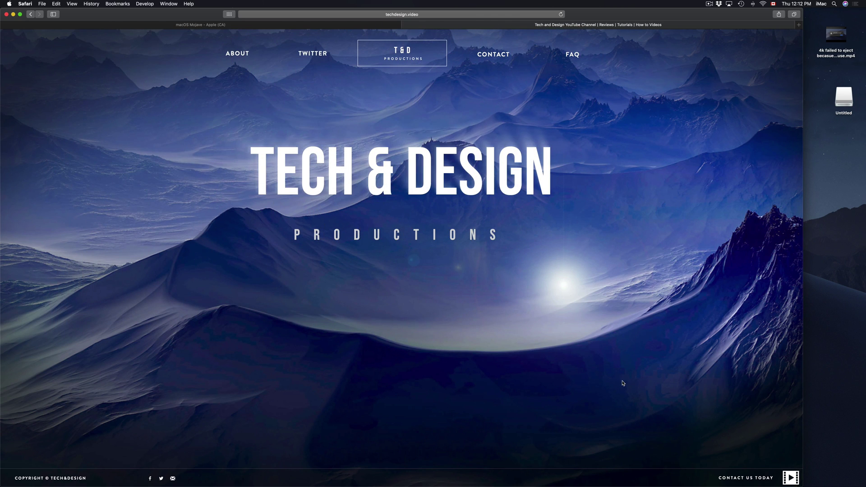
Launch Disk Utility from a Spotlight search for 'disk'
mouse_move(603, 474)
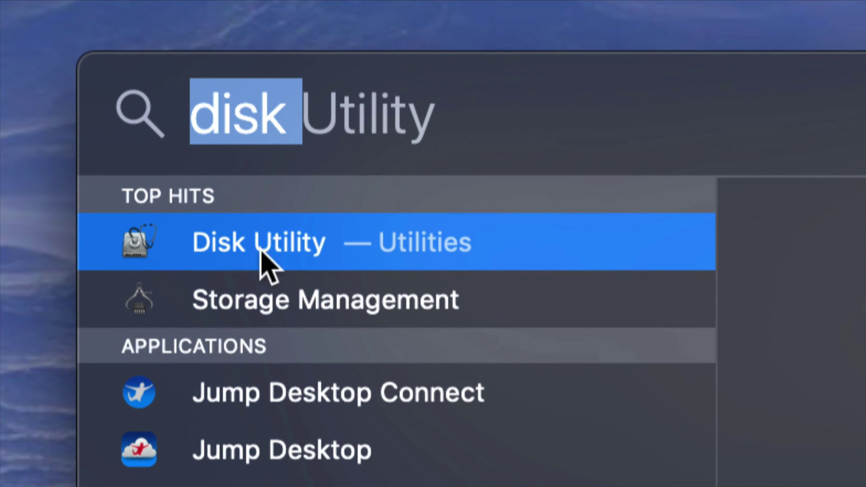
click(270, 242)
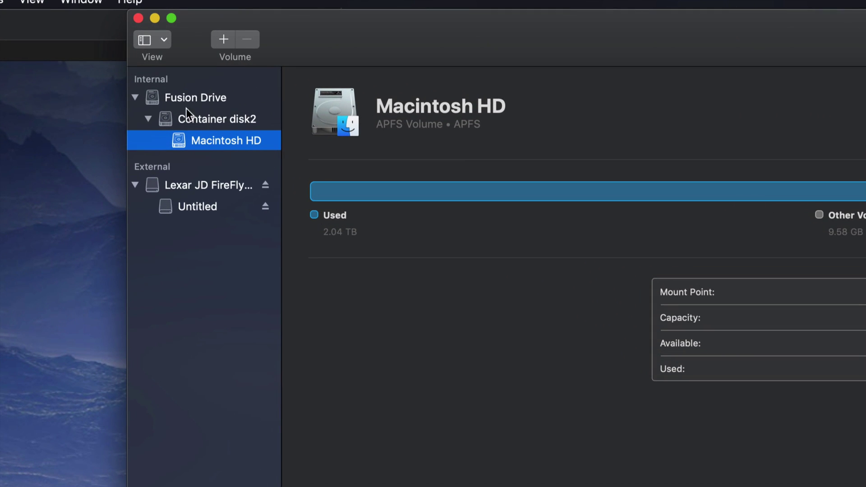
Collapse the Fusion Drive tree and select the Lexar JD FireFly Media disk
click(136, 98)
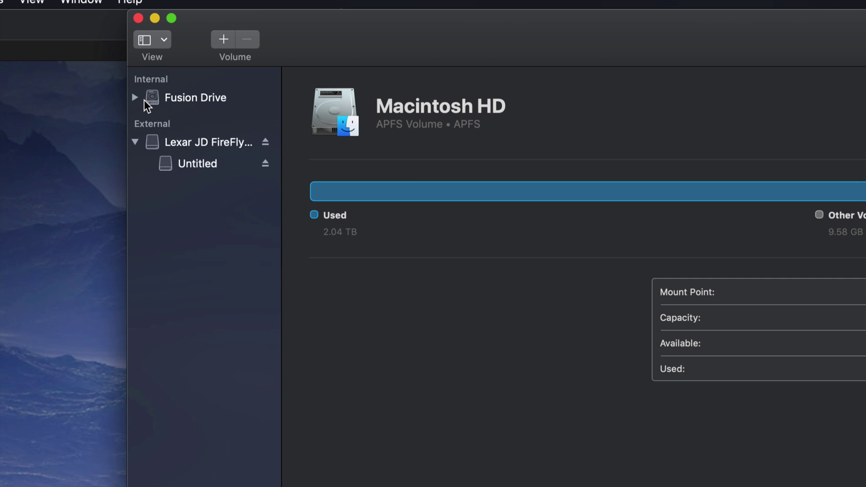
click(139, 142)
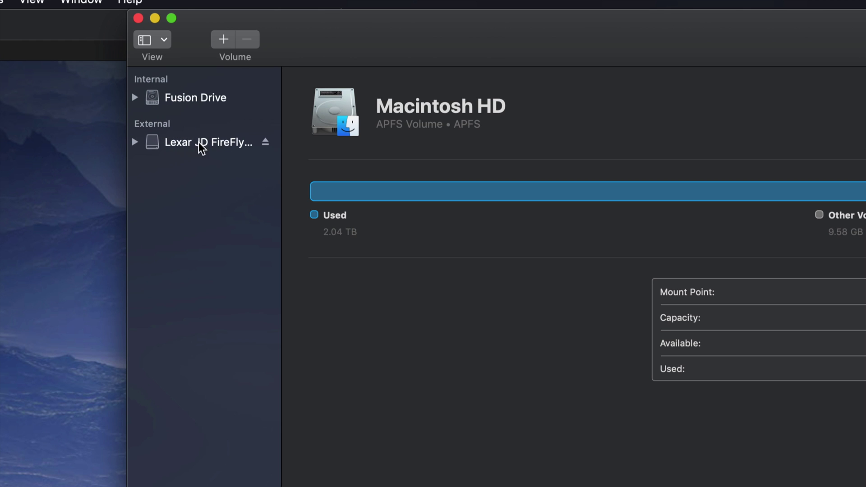
click(221, 142)
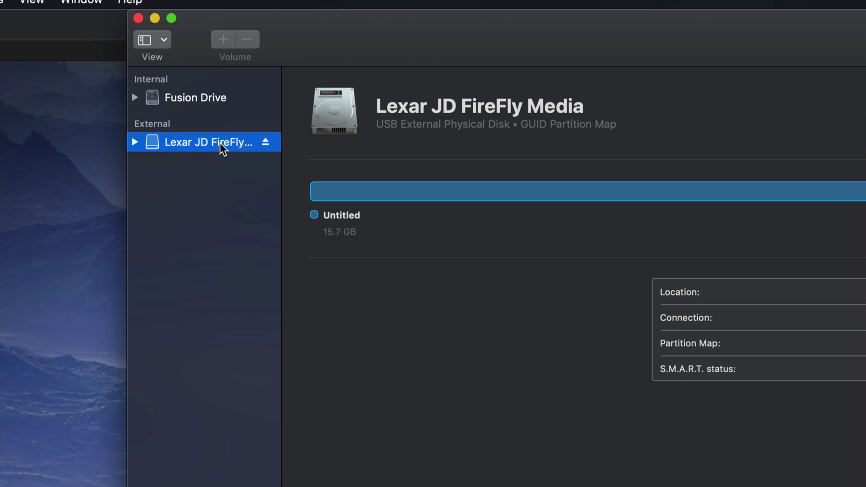
click(220, 143)
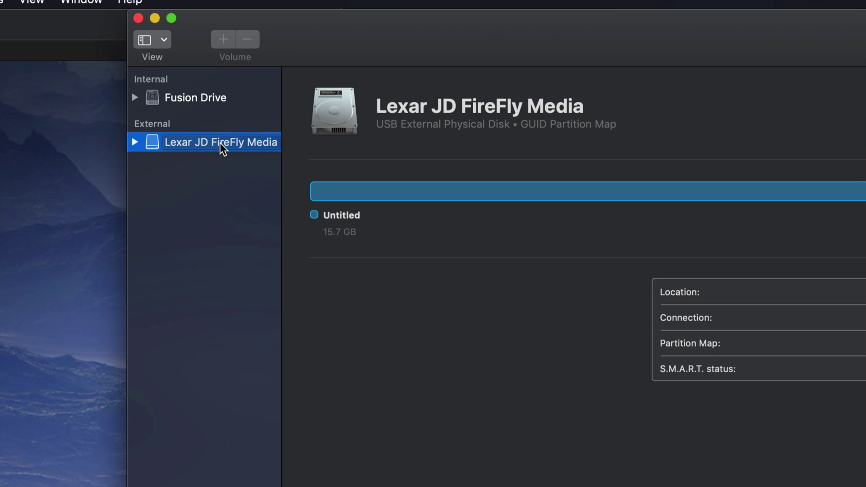
click(133, 142)
Expand the Lexar drive to show its Untitled volume: Mac OS Extended (Journaled), 38 MB used
click(134, 142)
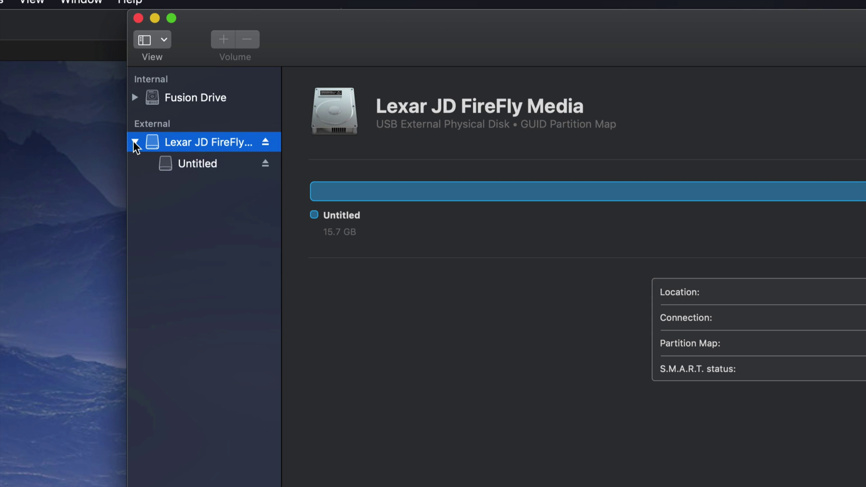
click(207, 171)
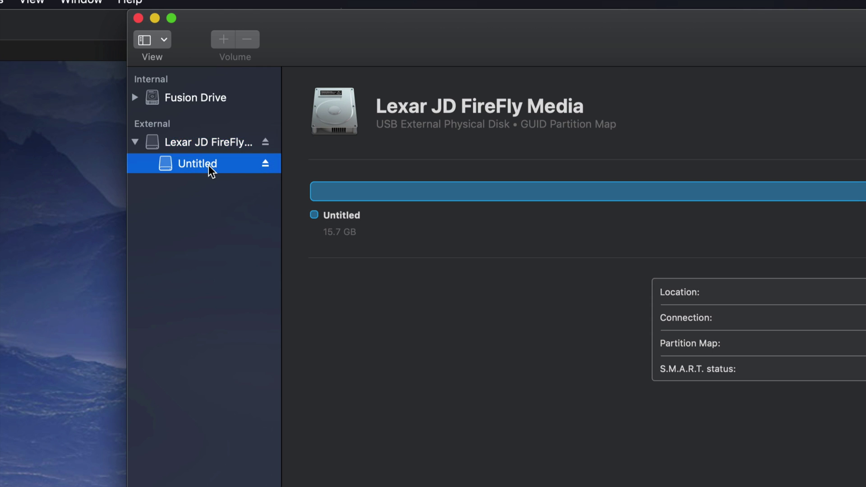
click(213, 145)
click(216, 163)
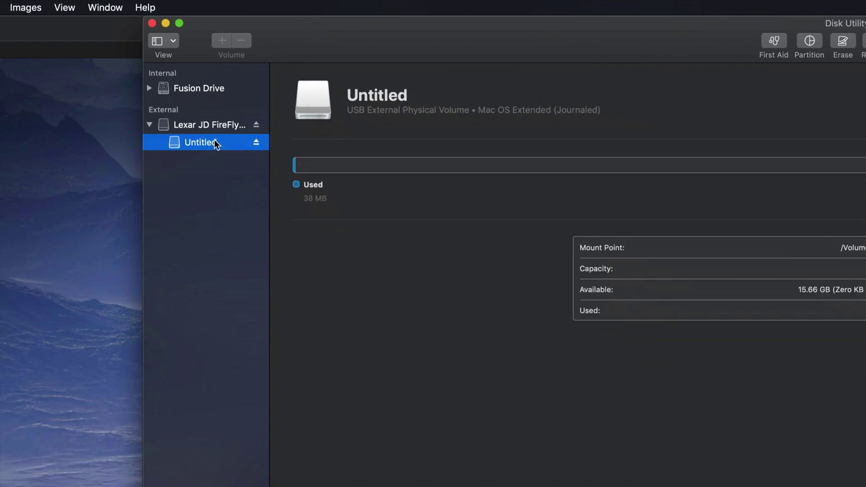
drag(384, 19, 364, 24)
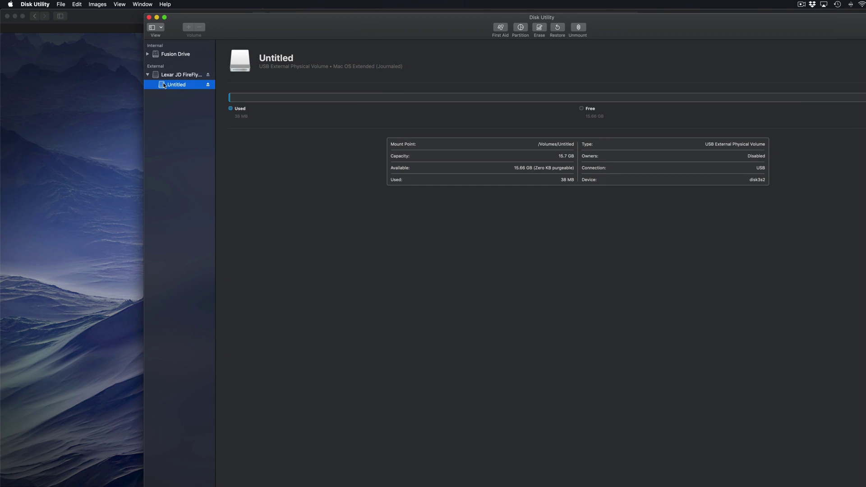
Show the whole Lexar JD FireFly Media disk: USB external, GUID Partition Map, 16.04 GB
click(172, 77)
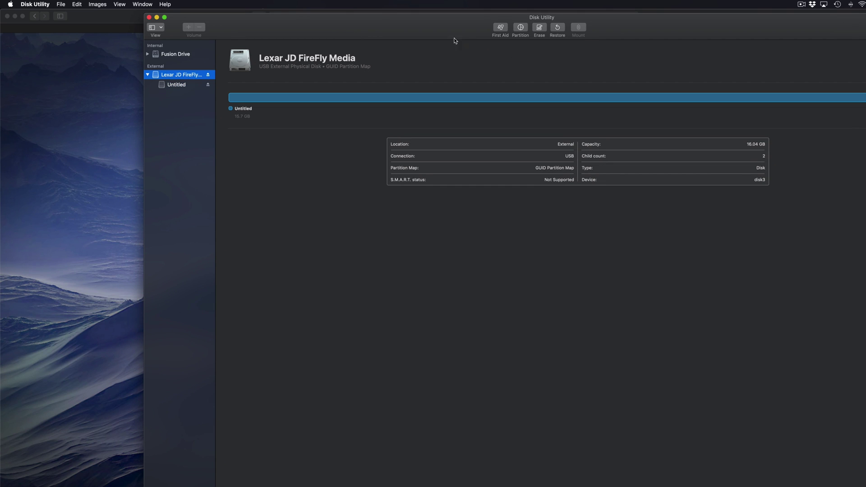
drag(456, 36, 358, 22)
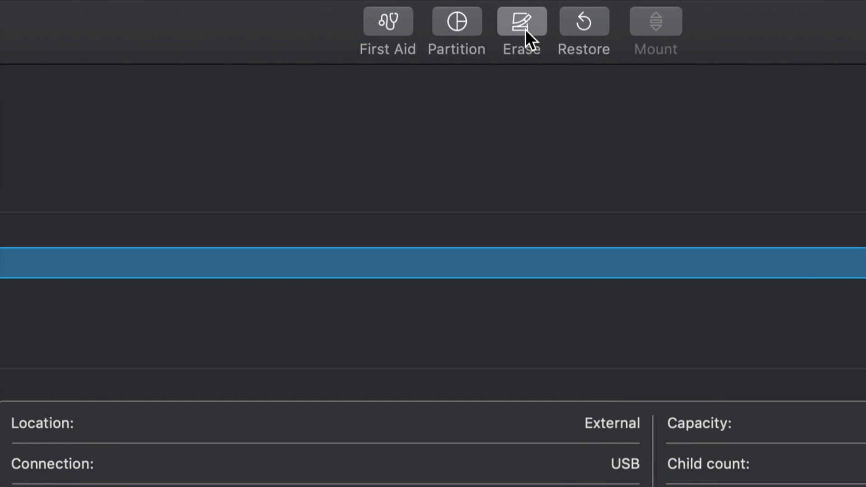
Set up erasing the Lexar disk as ExFAT with a Master Boot Record scheme
click(525, 29)
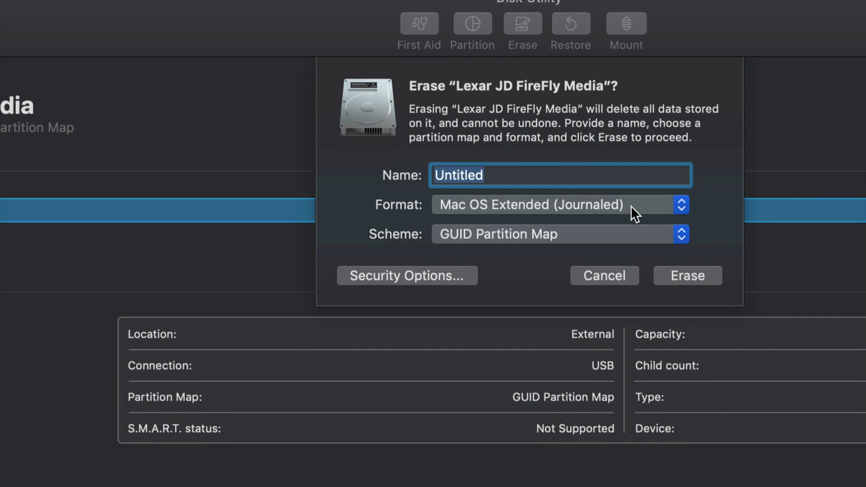
click(678, 202)
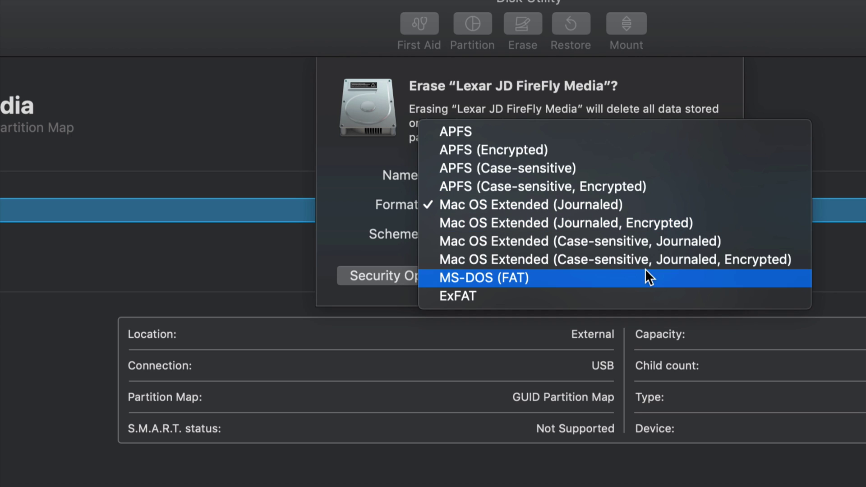
click(620, 294)
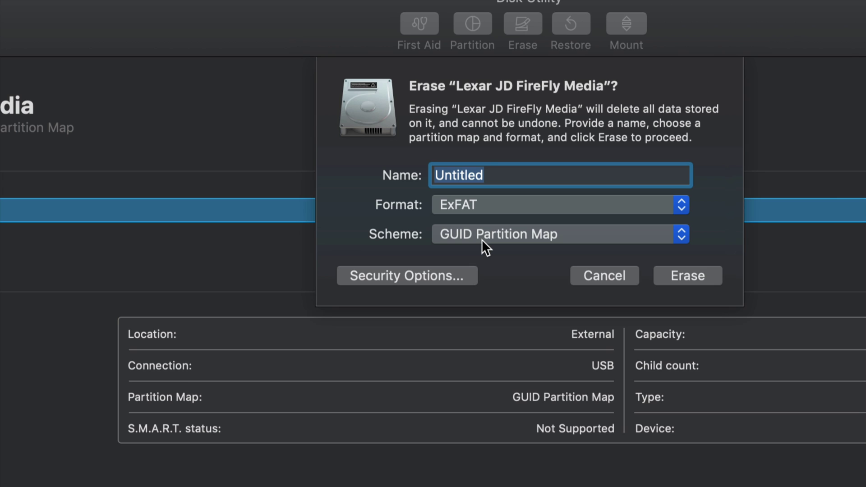
click(492, 233)
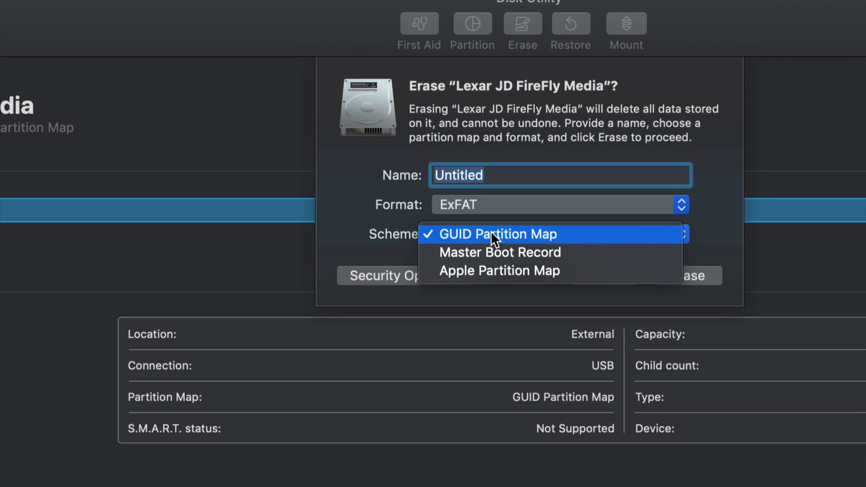
click(472, 256)
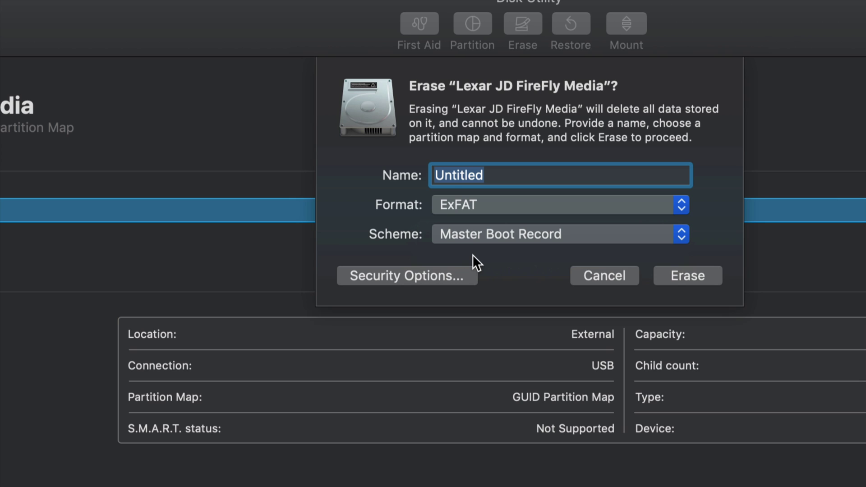
Run the erase, leaving a 16.04 GB Untitled volume on Master Boot Record
click(683, 278)
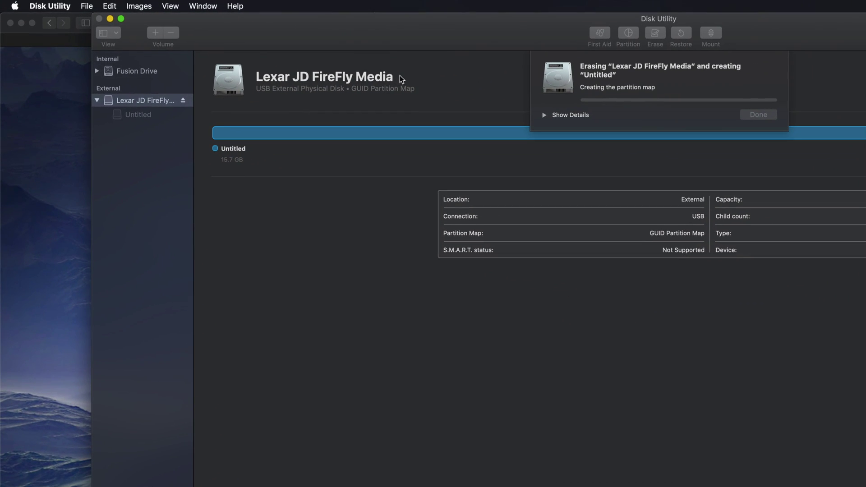
mouse_move(478, 33)
mouse_down()
mouse_move(421, 37)
mouse_move(394, 22)
mouse_up()
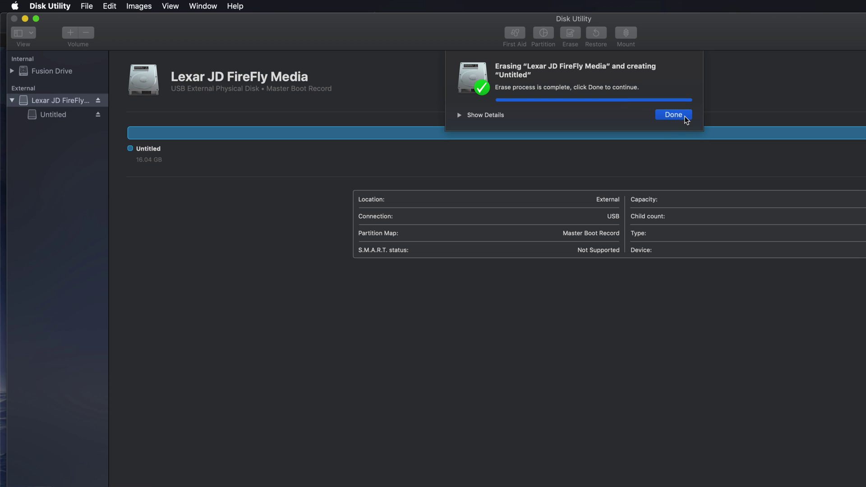
click(684, 117)
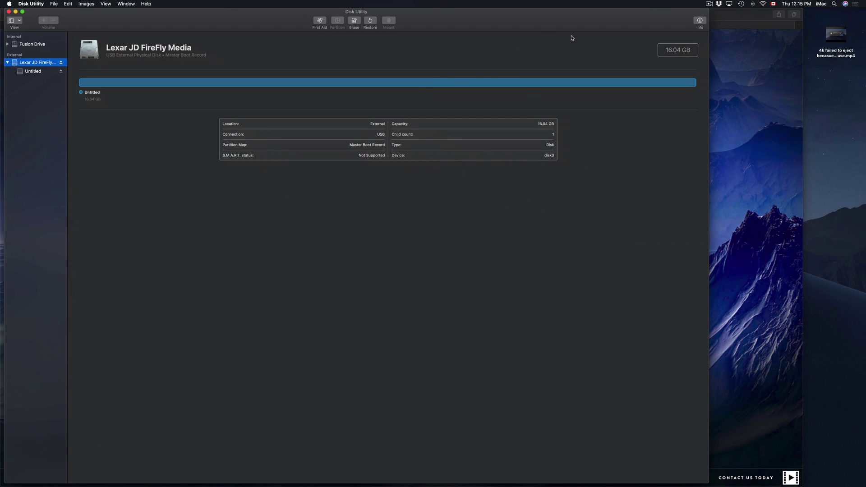
Open a Finder window showing Recents beside Disk Utility
drag(524, 26, 554, 26)
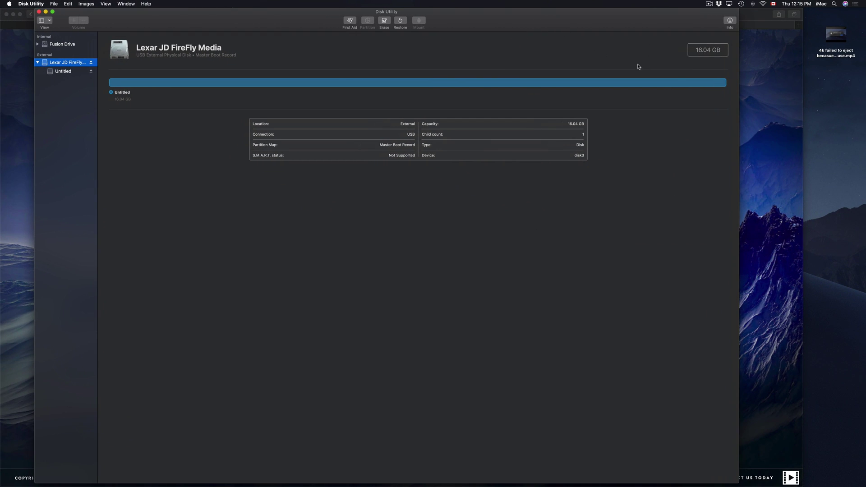
click(844, 94)
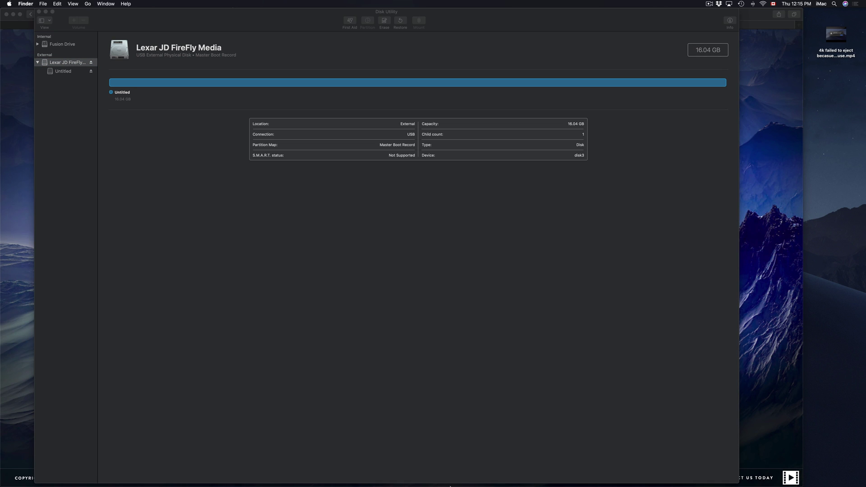
mouse_move(449, 486)
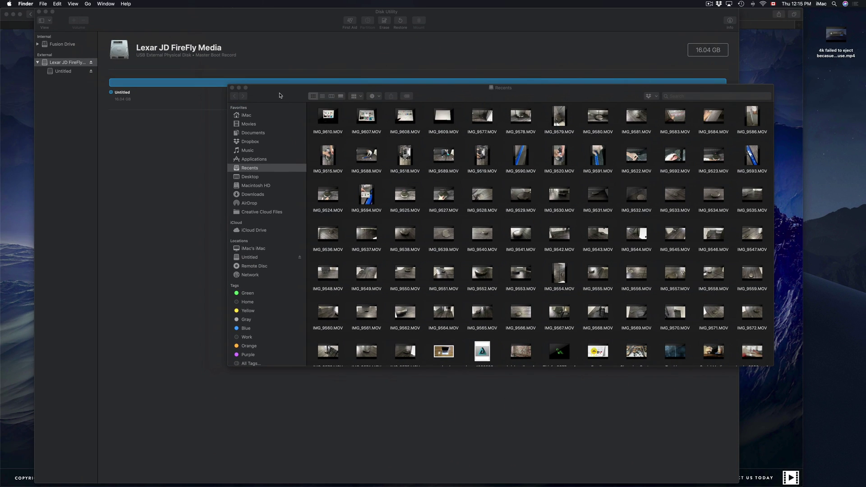
Move the Recents window down-left and bring Disk Utility back to the front
drag(281, 97, 211, 186)
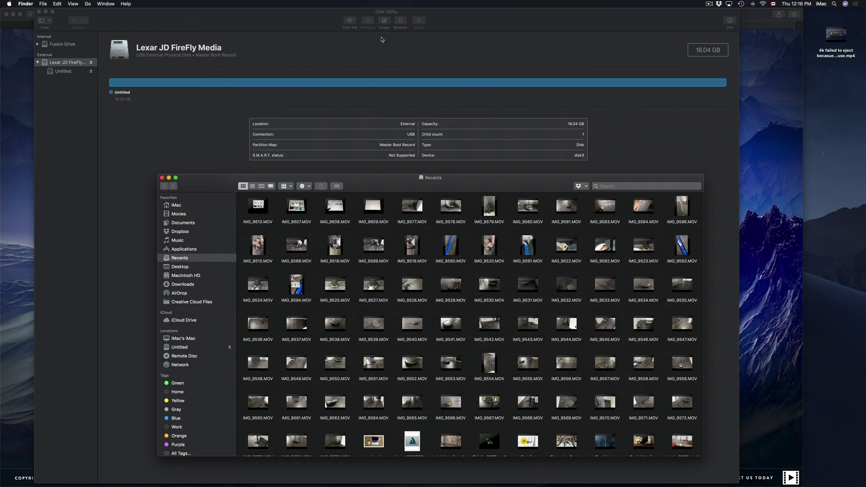
click(304, 26)
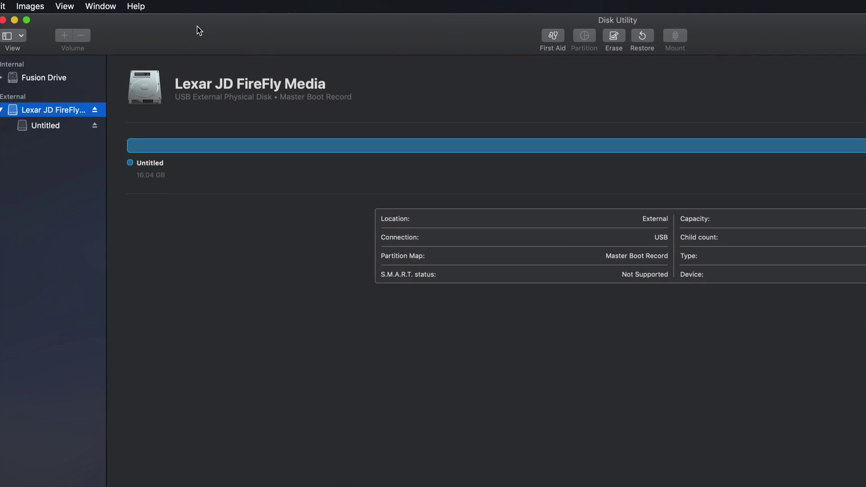
Set up a new erase of the Lexar drive as MS-DOS (FAT) with Master Boot Record
drag(236, 35, 245, 29)
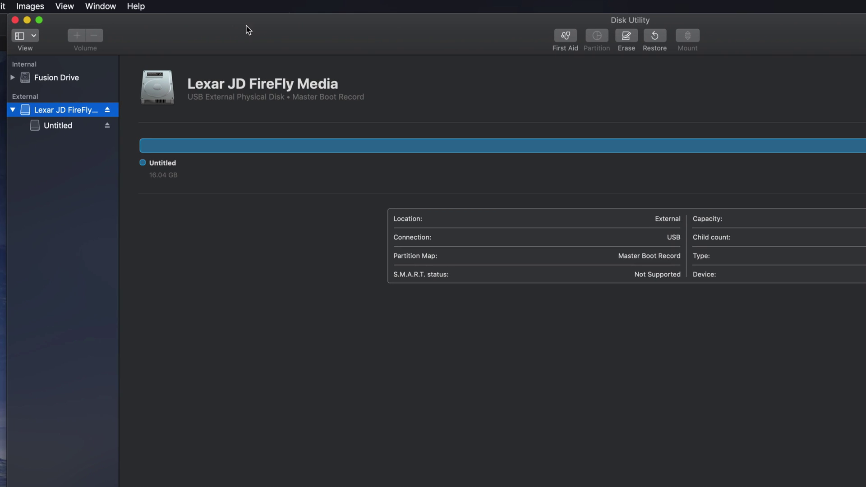
click(630, 41)
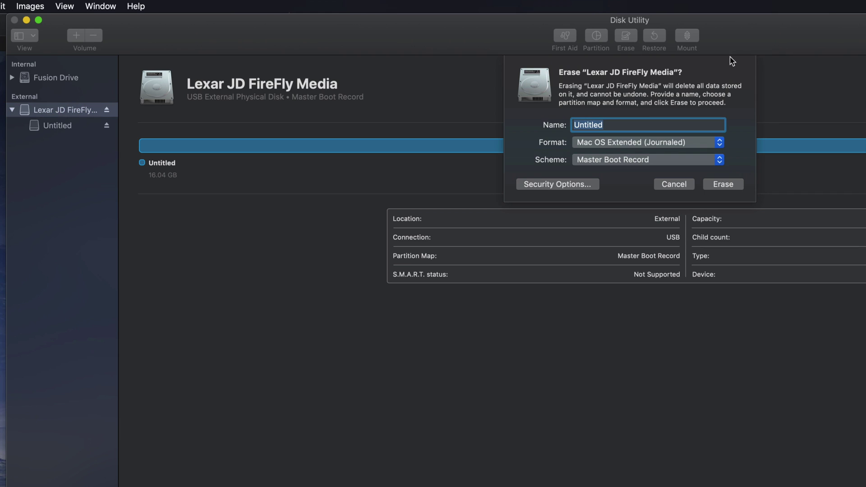
drag(751, 37, 585, 37)
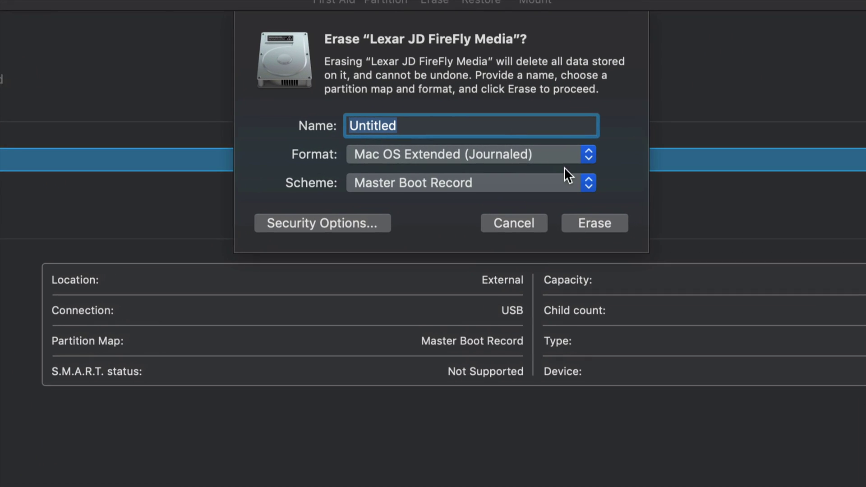
click(553, 142)
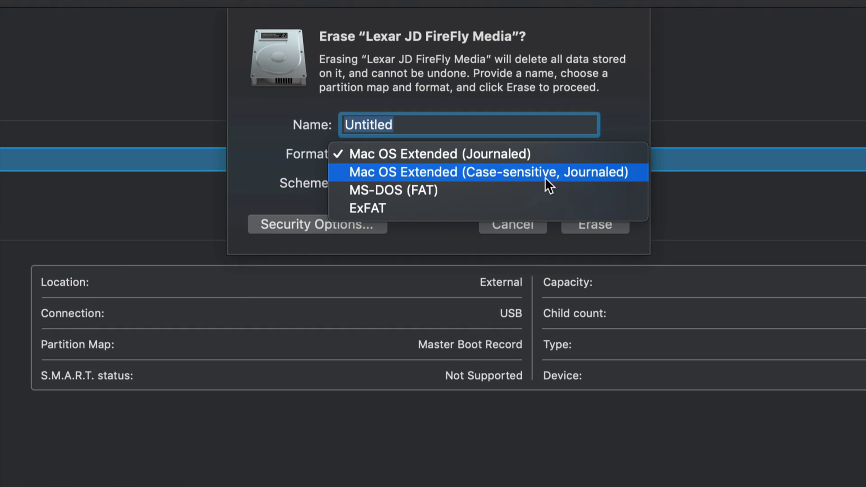
click(513, 191)
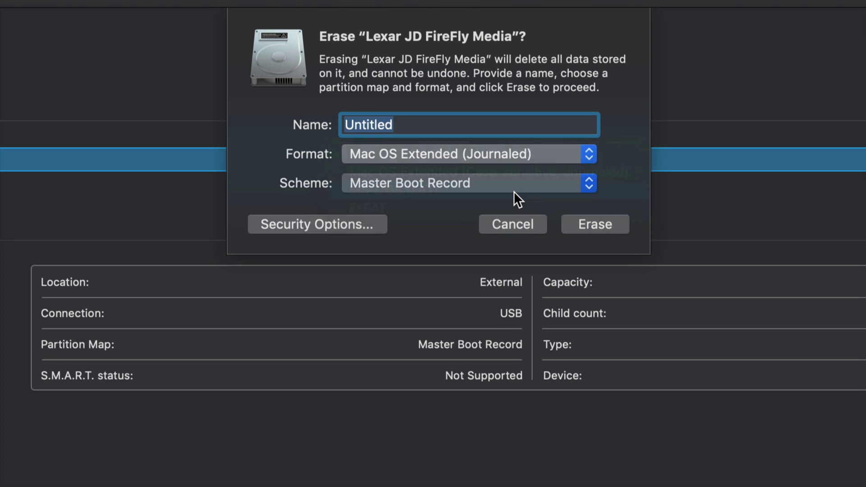
click(551, 189)
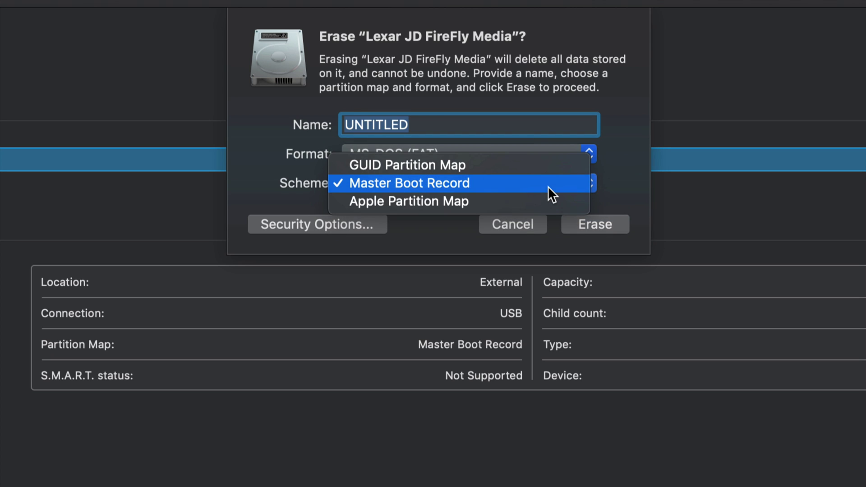
click(536, 166)
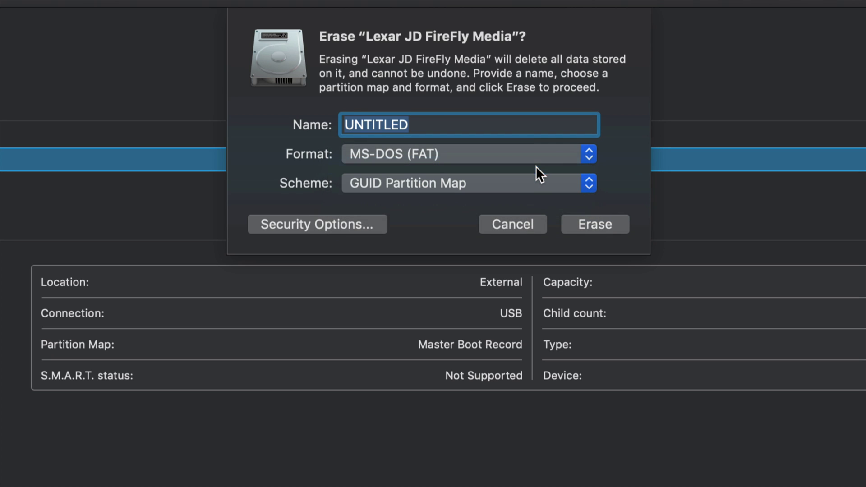
click(515, 188)
click(513, 196)
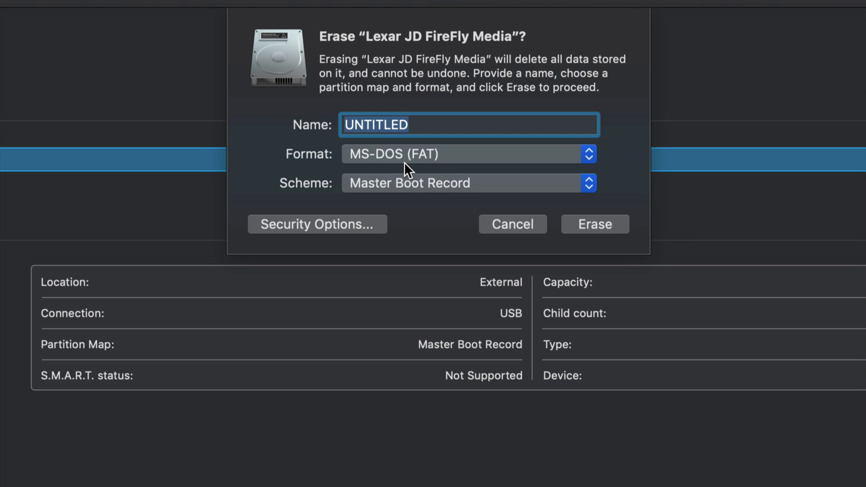
Rename the volume from UNTITLED to MOVIES and erase the drive with these settings
drag(417, 122, 337, 128)
click(398, 123)
drag(424, 124, 338, 128)
text(TEST)
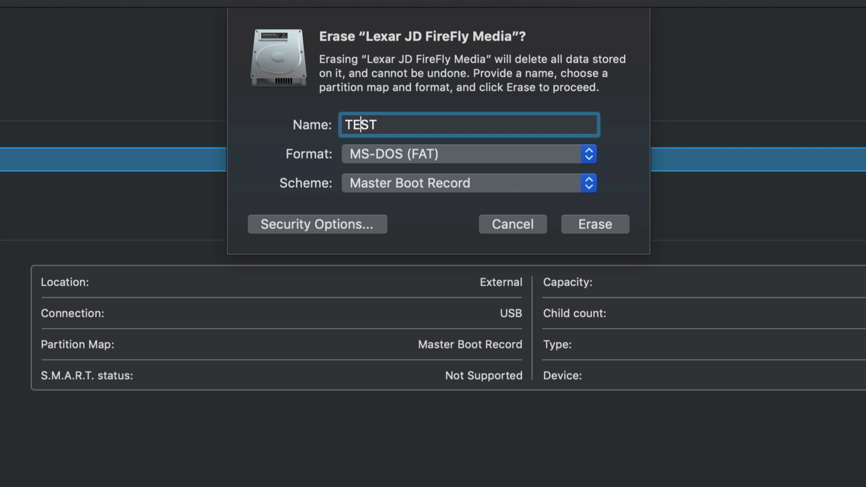
key(BackSpace)
key(BackSpace)
key(BackSpace)
key(BackSpace)
text(HAD)
key(BackSpace)
key(BackSpace)
key(BackSpace)
text(MOVIES)
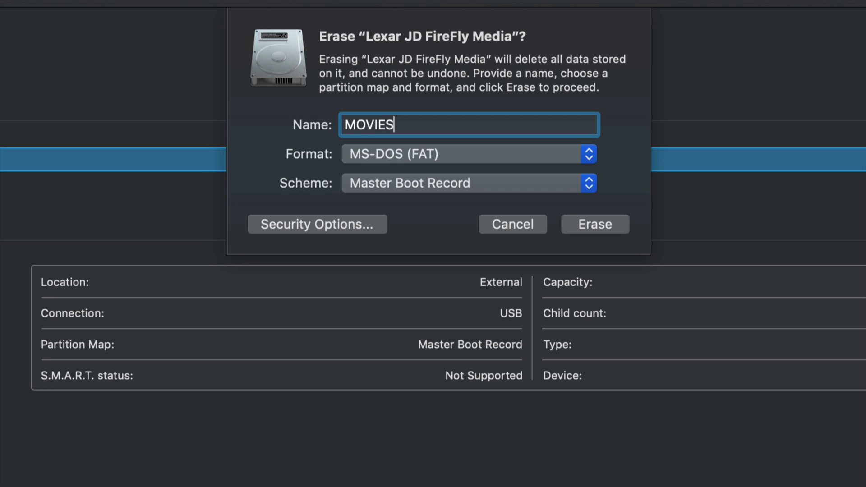
click(624, 226)
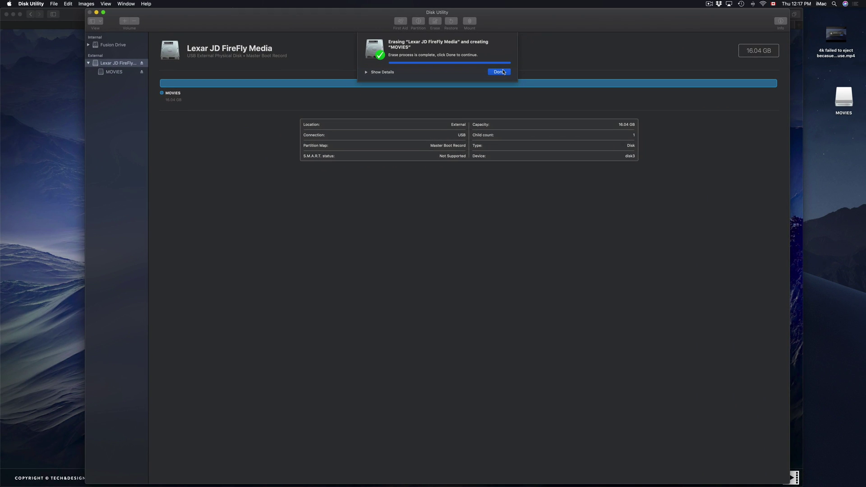
click(503, 72)
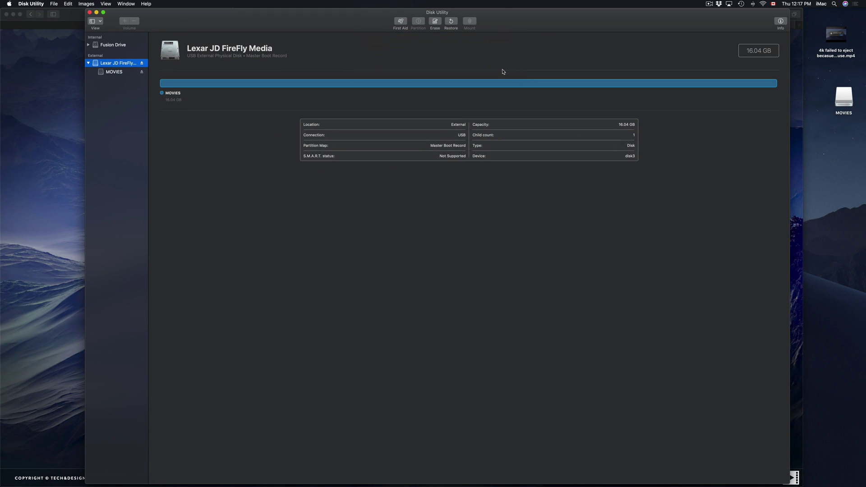
Open a new Finder window and view the empty MOVIES drive
drag(523, 24, 531, 22)
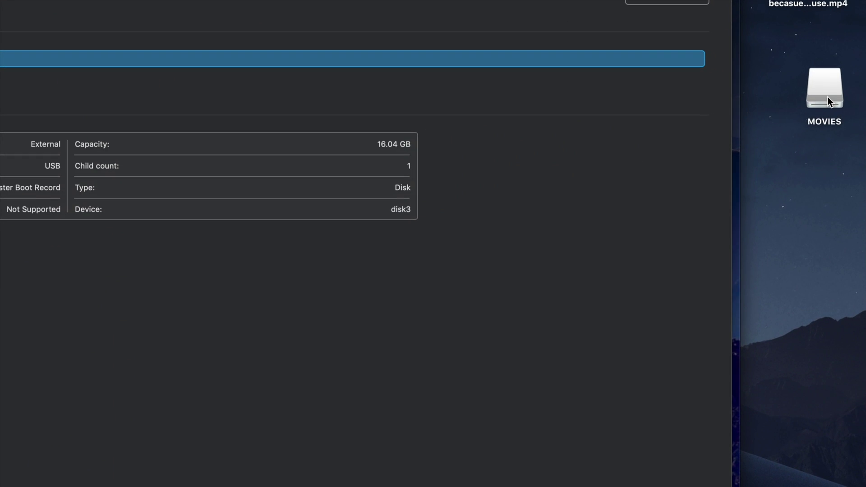
drag(827, 96, 811, 123)
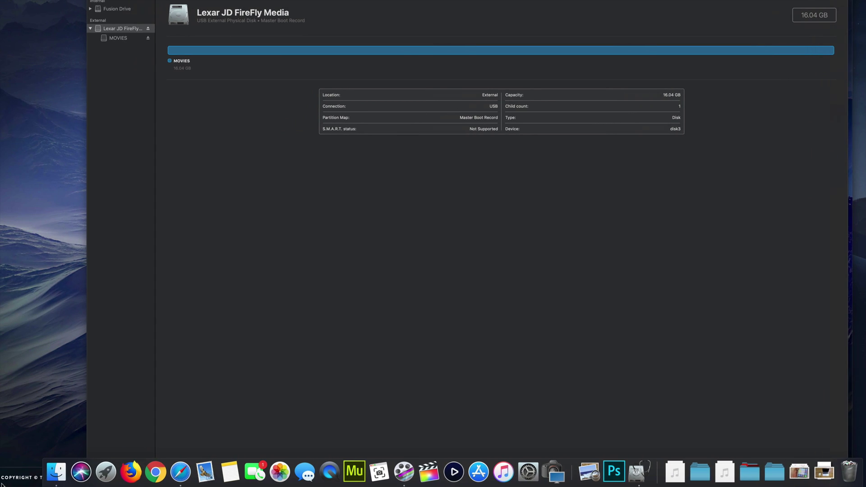
click(56, 472)
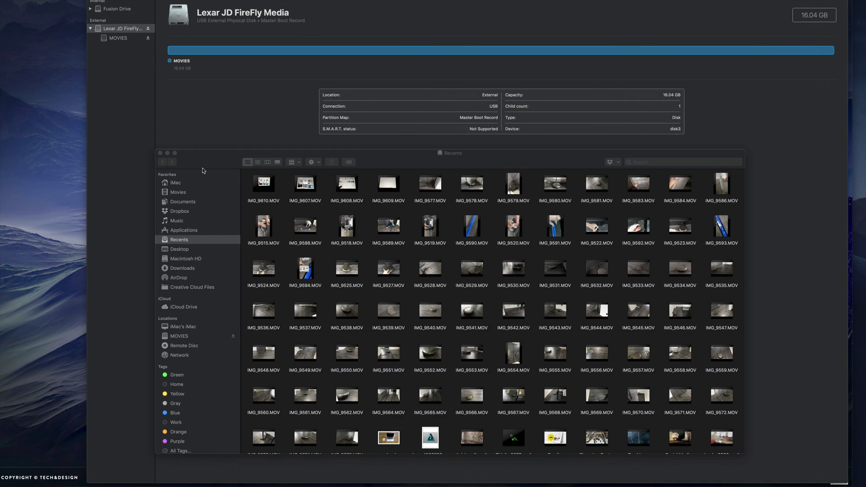
drag(205, 166, 213, 82)
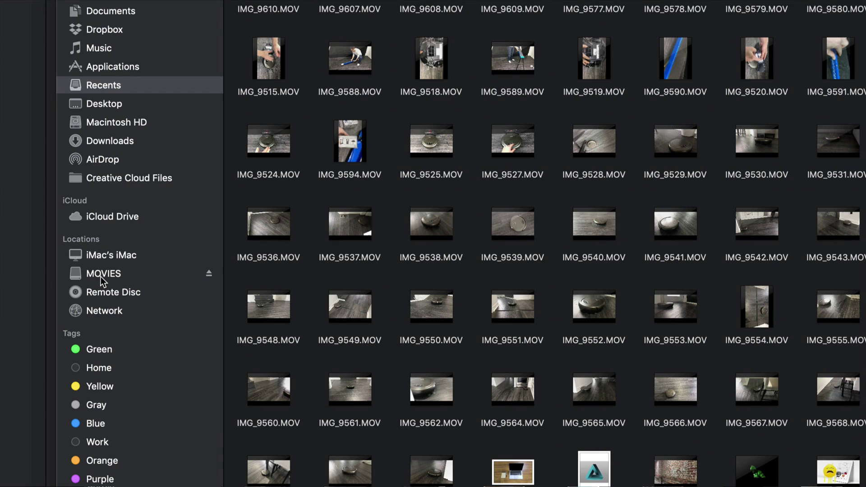
click(101, 274)
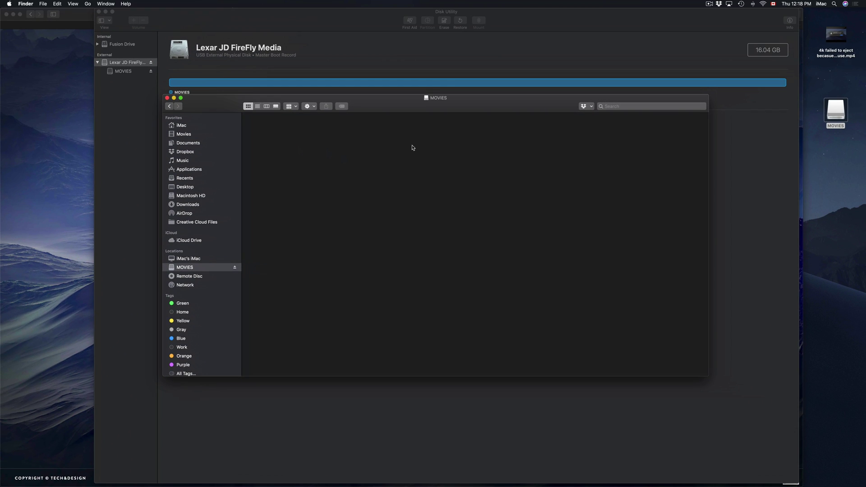
Drag the '4k failed to eject becasue...use.mp4' video from the desktop onto the MOVIES drive window
drag(466, 112, 443, 121)
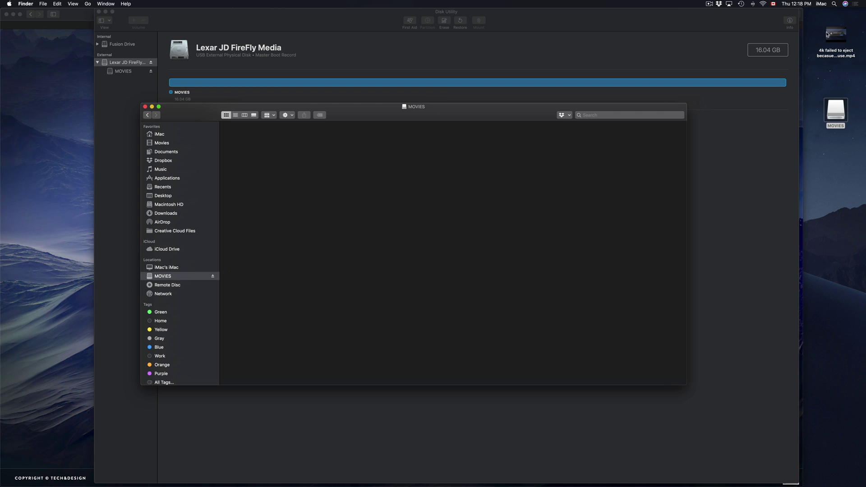
click(835, 34)
drag(835, 34, 255, 145)
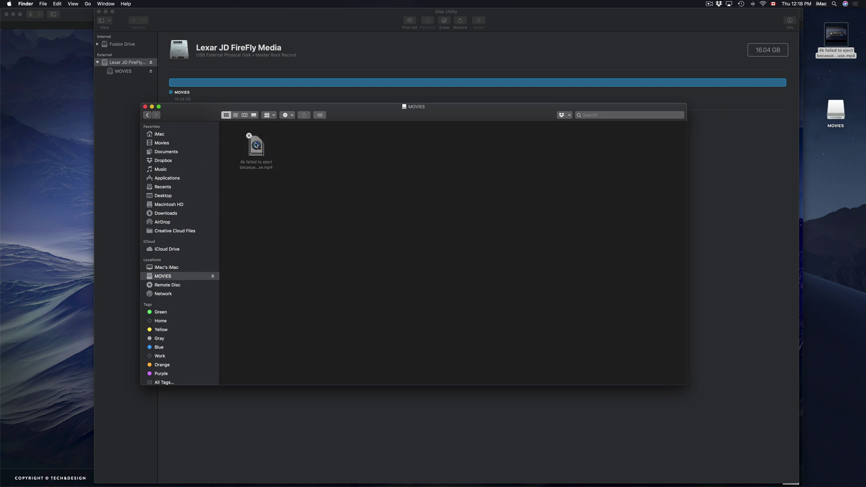
click(836, 112)
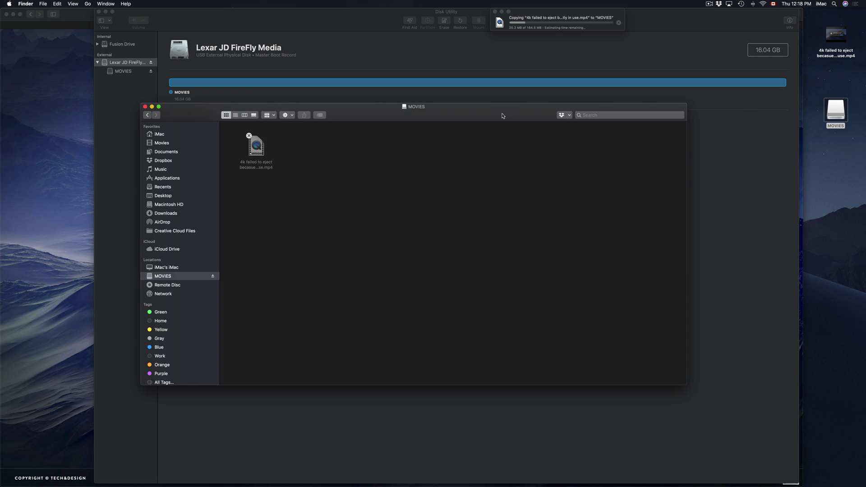
drag(502, 114, 497, 114)
click(857, 35)
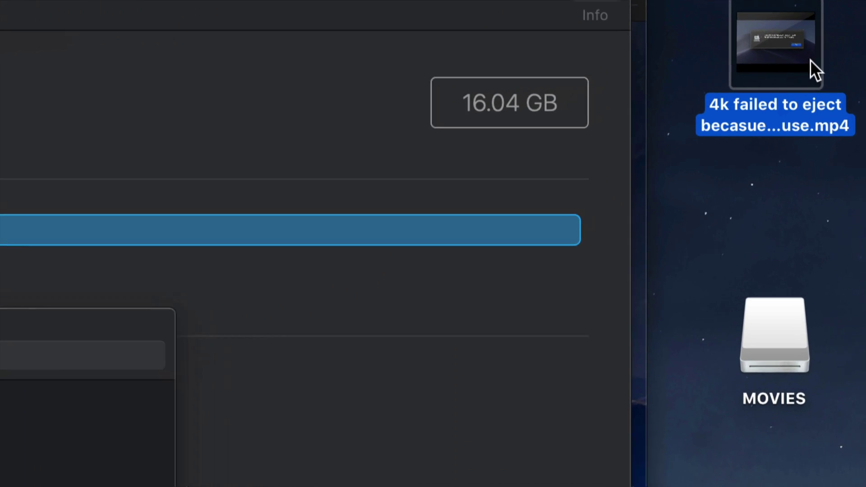
mouse_move(841, 43)
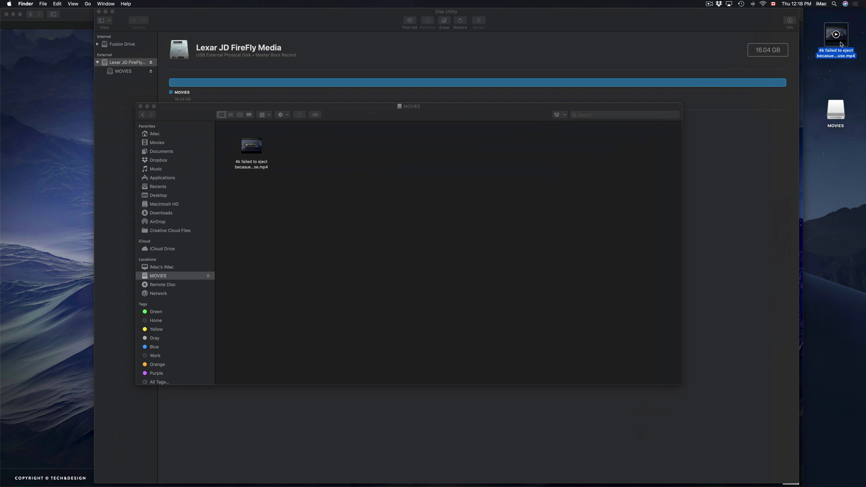
right_click(826, 74)
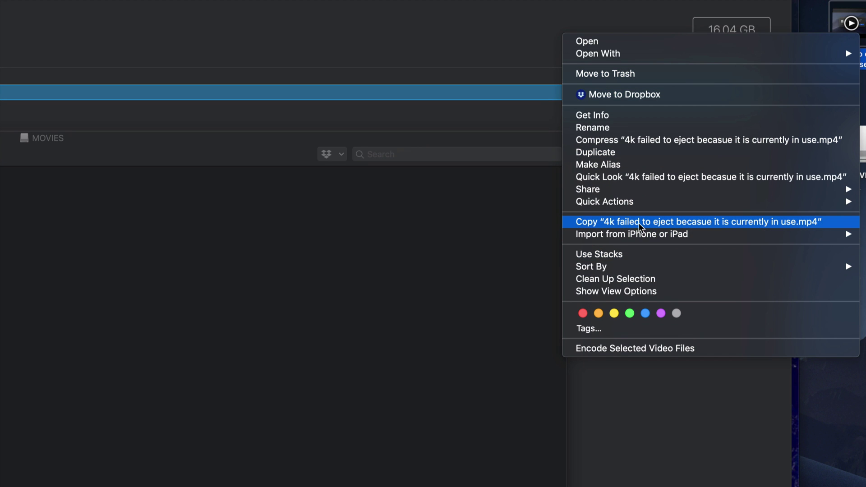
click(618, 224)
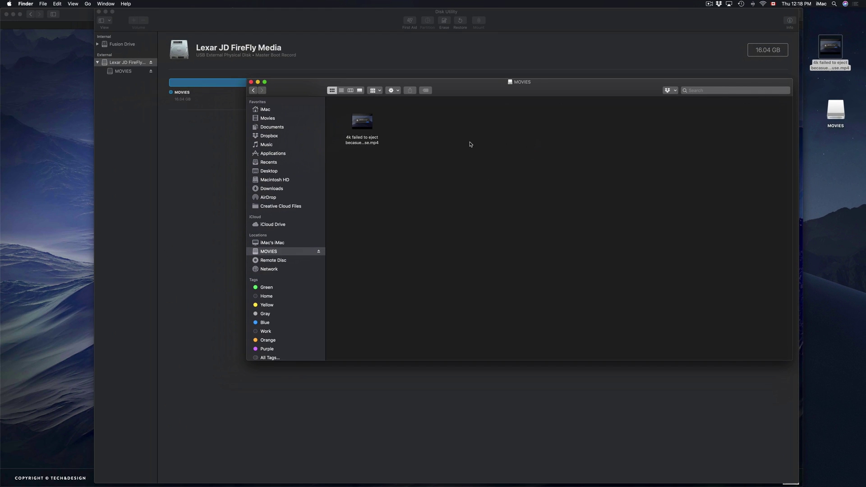
right_click(419, 141)
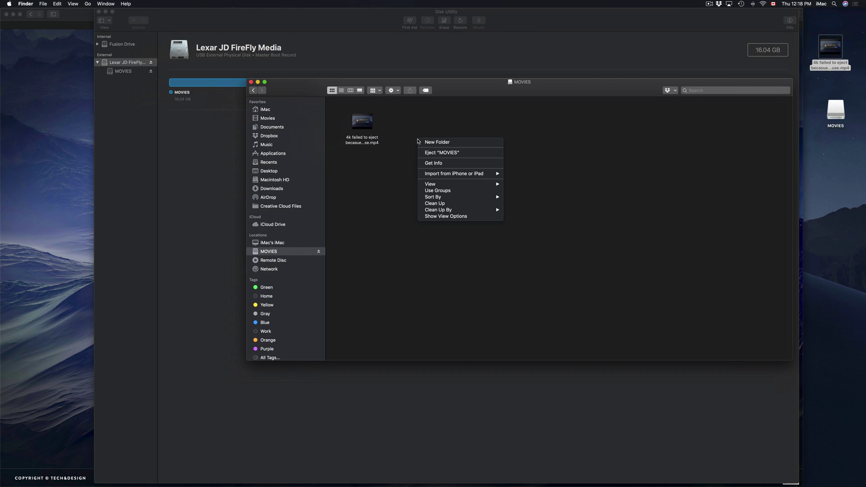
click(579, 138)
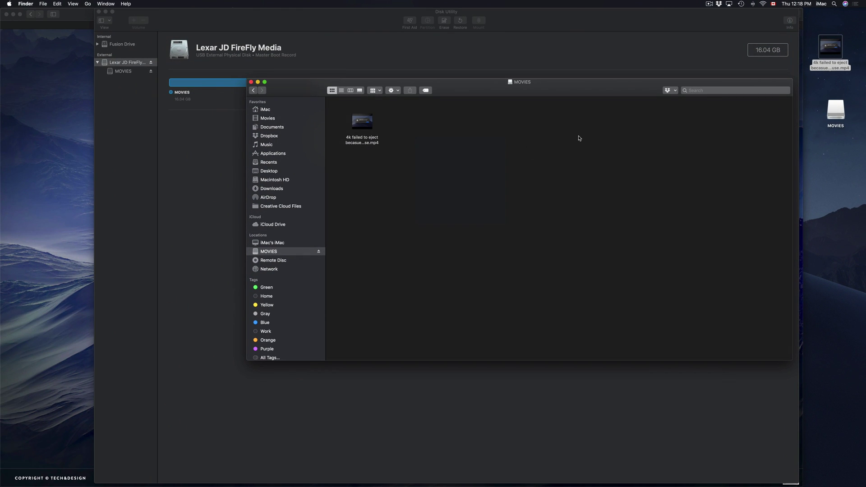